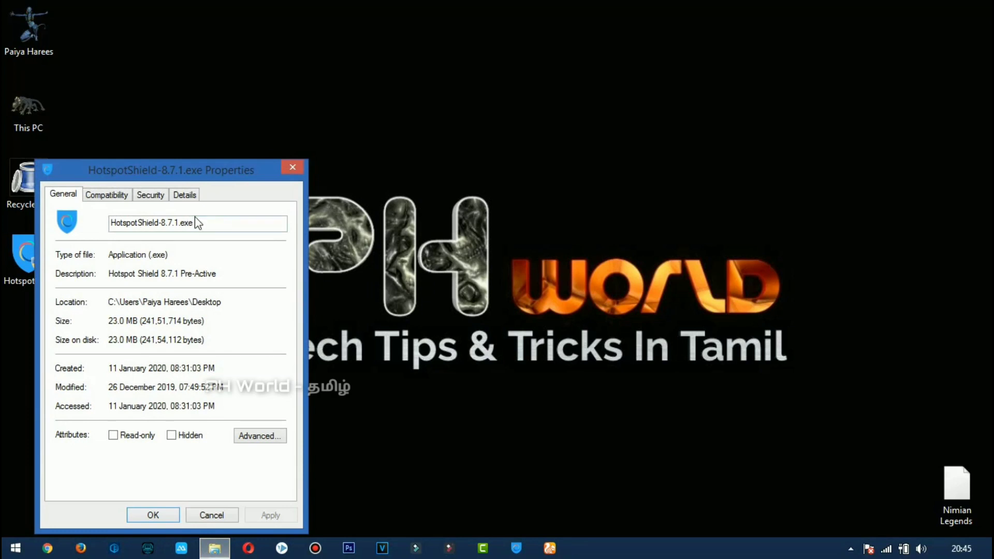
Review the version and copyright details of HotspotShield-8.7.1.exe, close its properties and refresh the desktop.
left_click(185, 195)
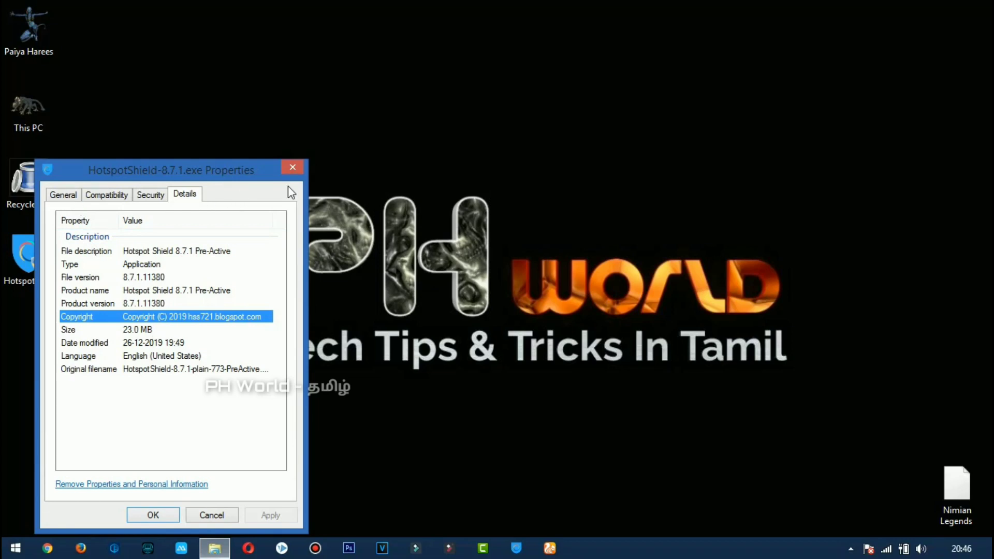
left_click(294, 172)
right_click(151, 235)
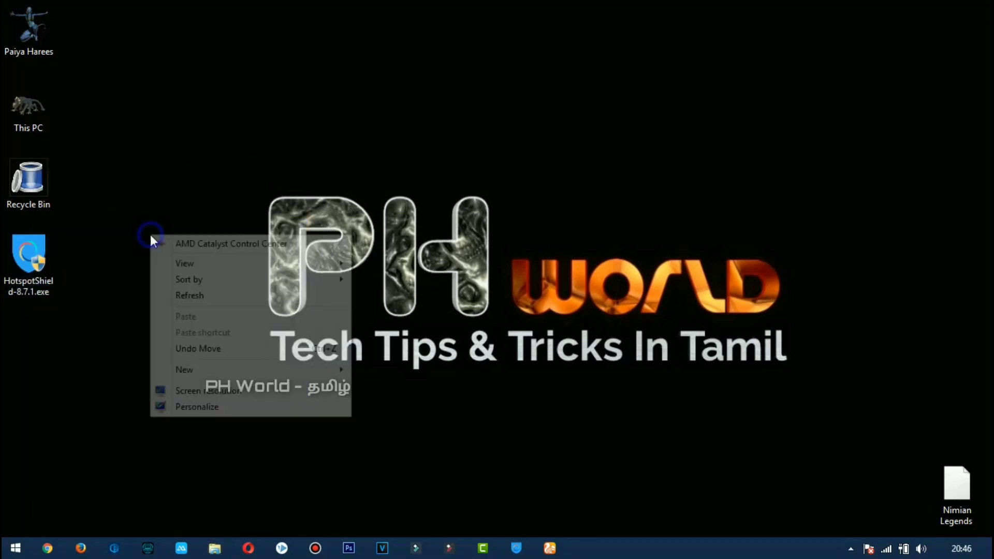
left_click(161, 288)
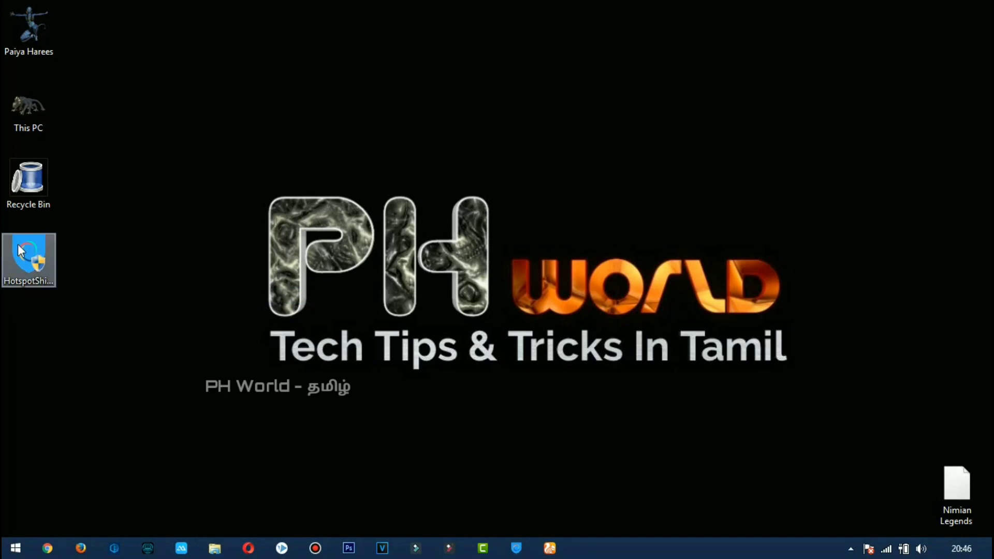
Switch to Hotspot Shield and browse the full list of available virtual locations.
left_click(524, 555)
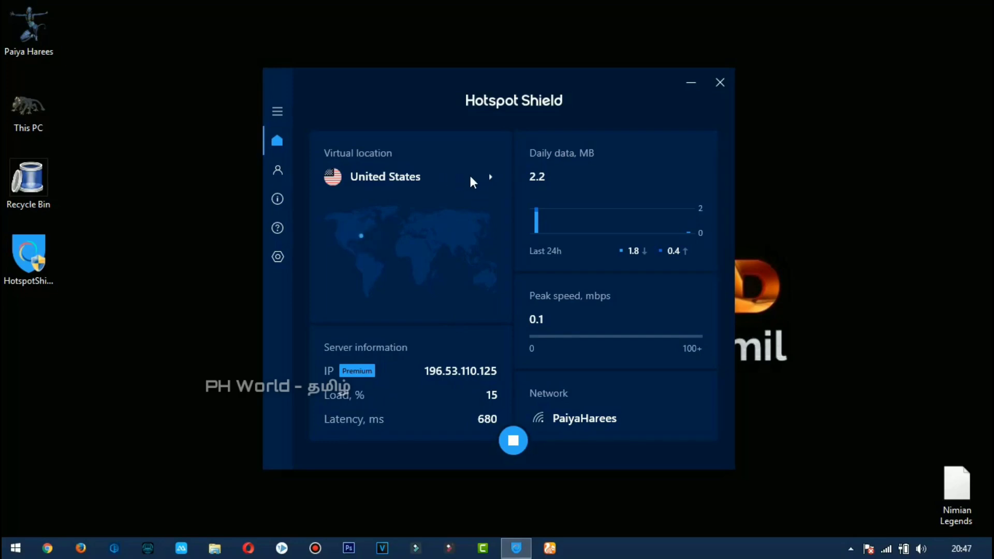
left_click(470, 175)
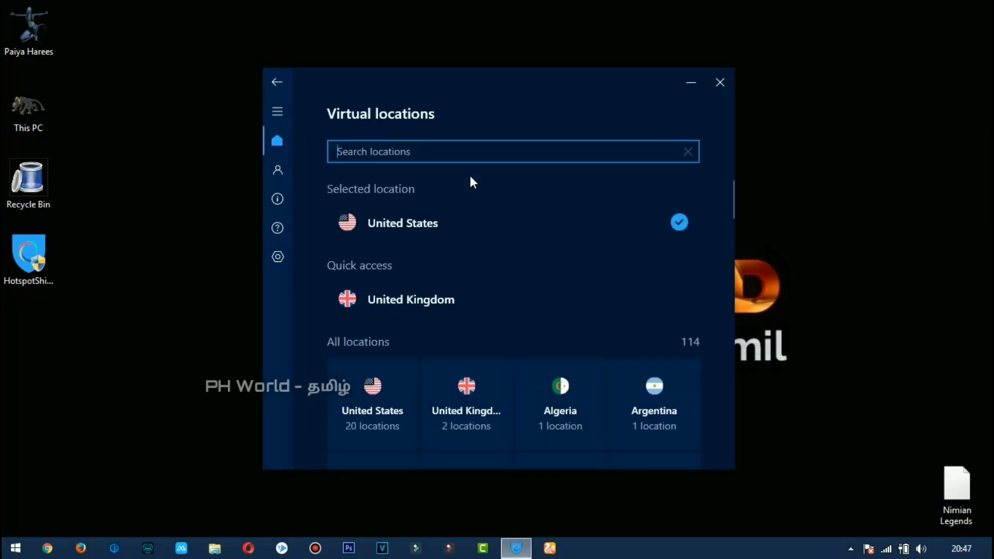
scroll(511, 243, "down", 3)
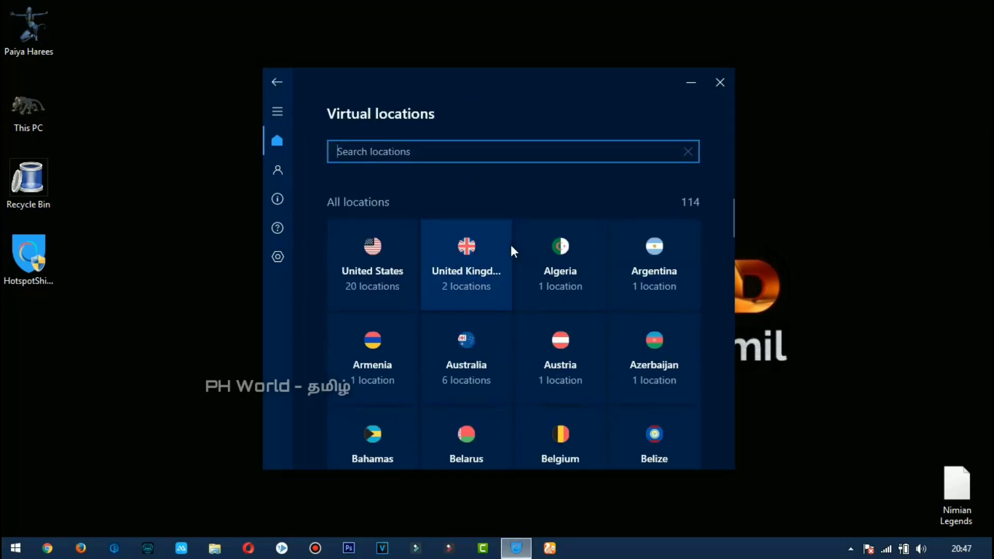
scroll(532, 306, "down", 1)
scroll(532, 310, "up", 1)
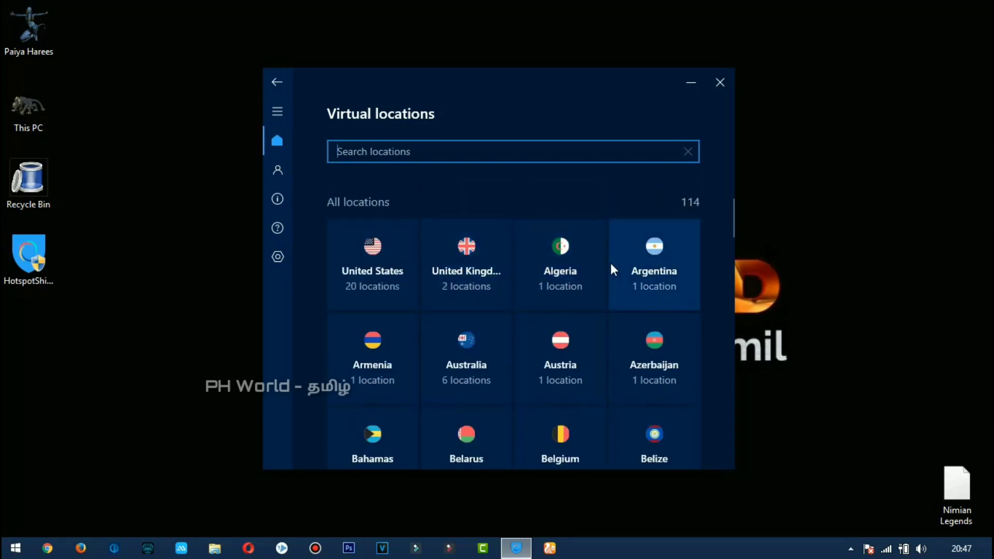
scroll(607, 349, "down", 5)
scroll(609, 362, "down", 6)
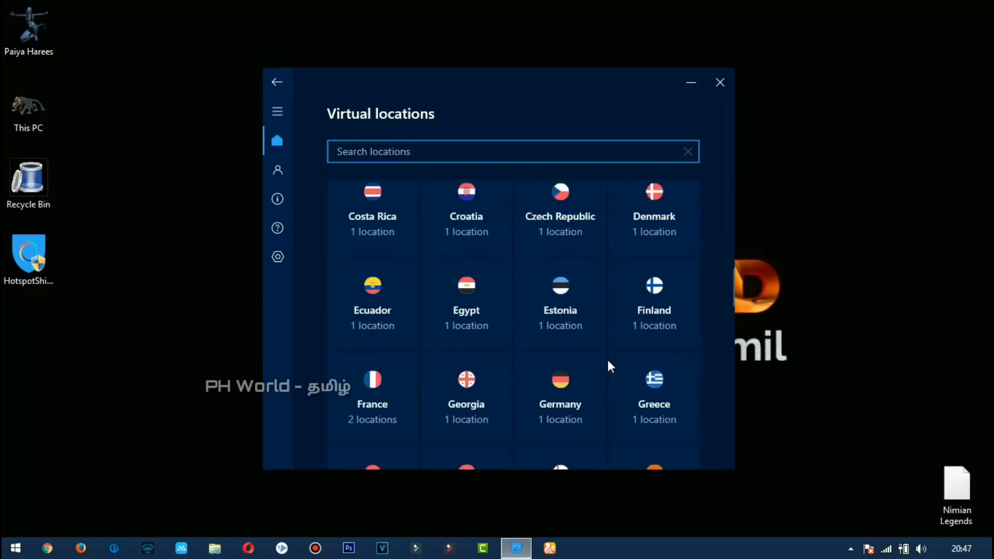
scroll(608, 362, "down", 5)
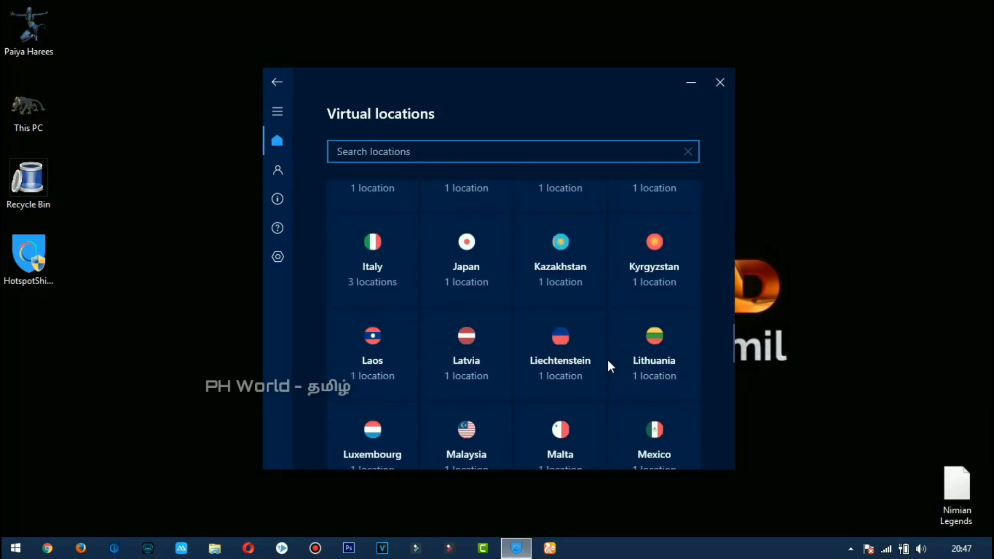
scroll(608, 361, "down", 3)
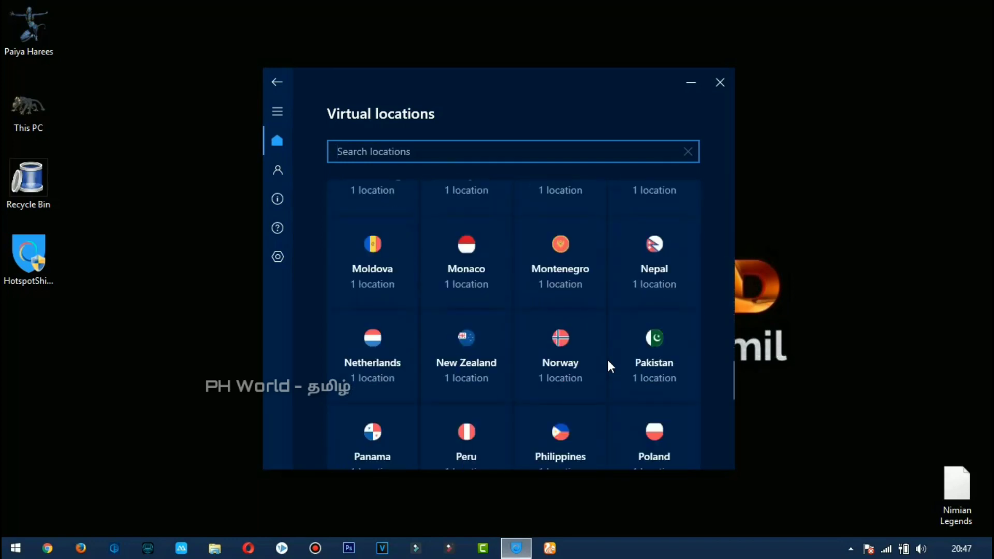
scroll(607, 358, "down", 3)
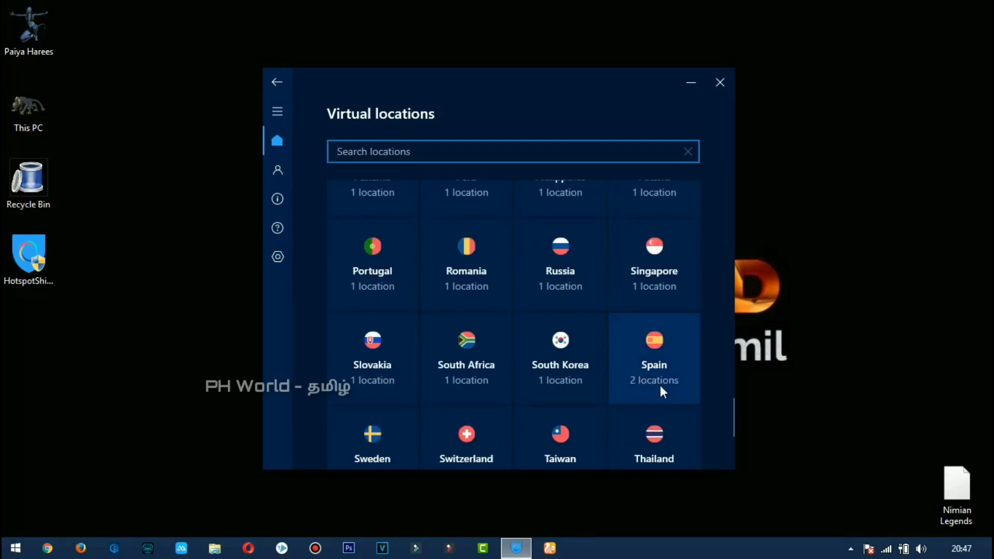
scroll(569, 377, "down", 4)
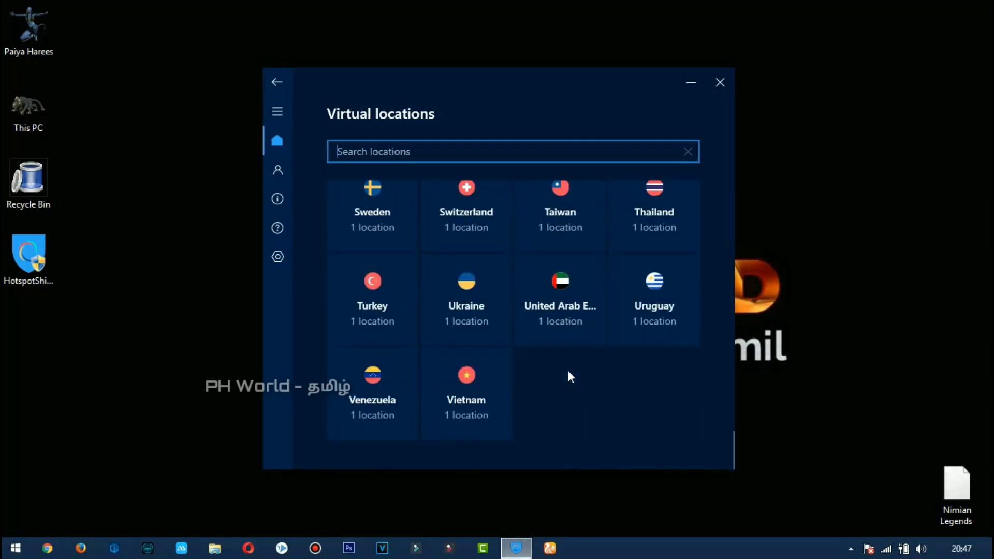
scroll(570, 376, "up", 15)
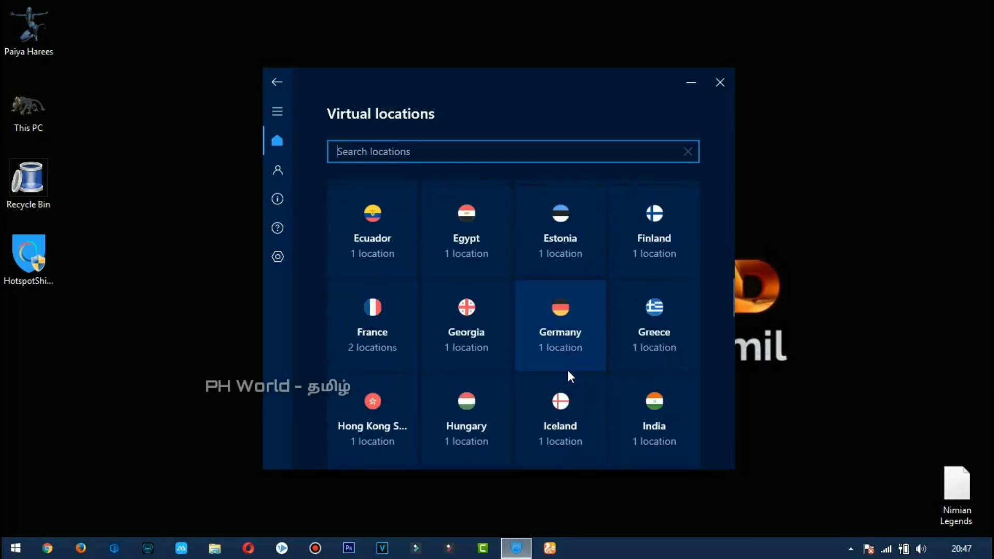
scroll(568, 370, "up", 10)
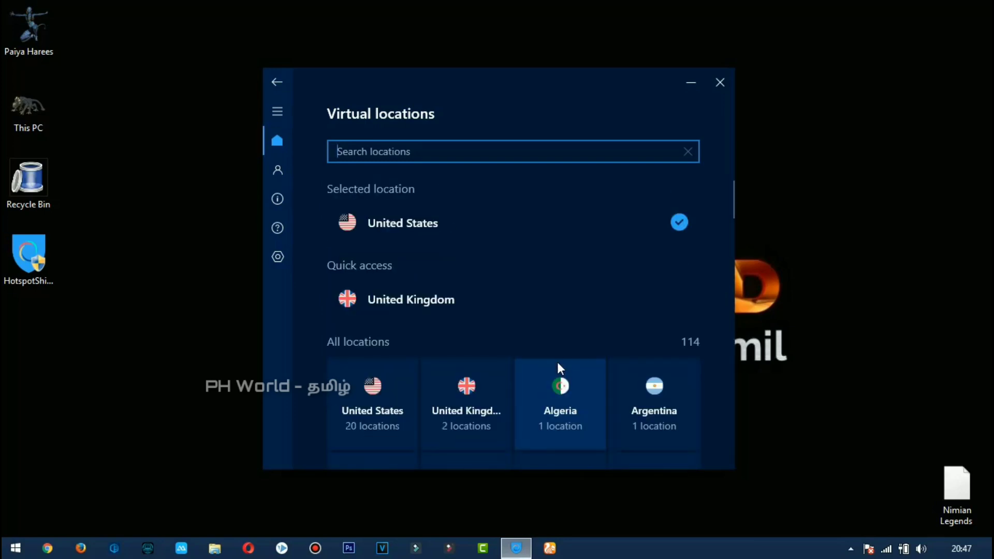
Review the About Hotspot Shield information and the Help support options.
left_click(277, 201)
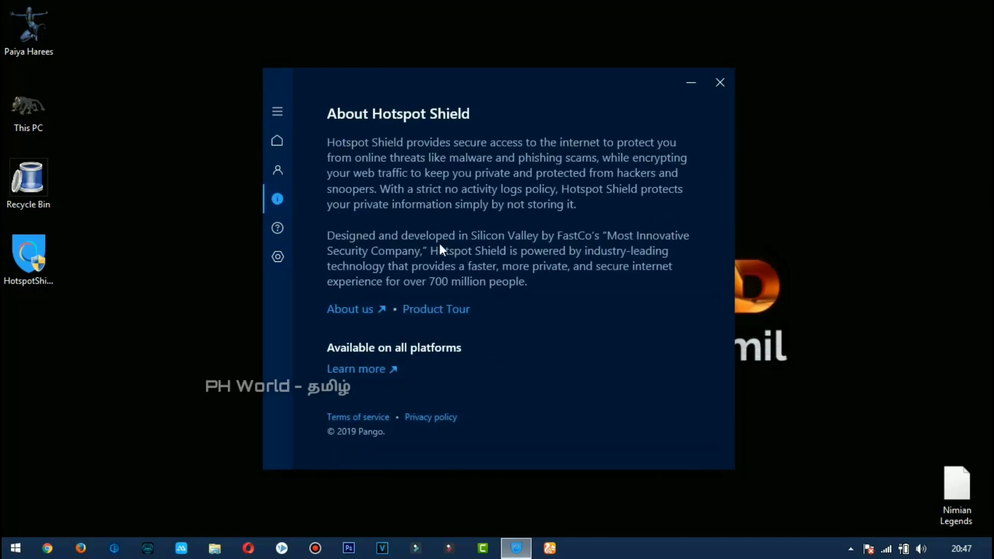
left_click(279, 235)
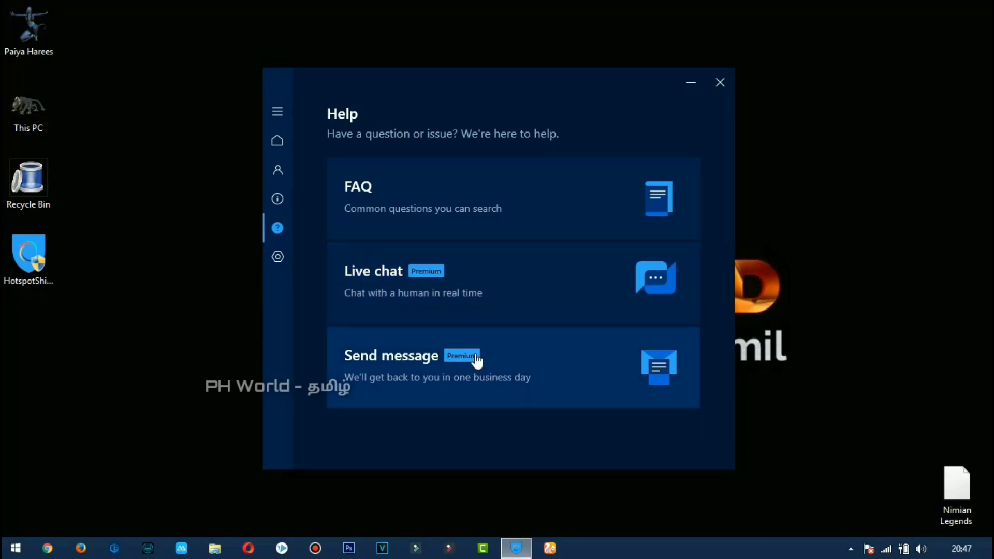
Review the General, Domain bypass, Advanced and Shortcuts settings, and return to the home page.
left_click(278, 259)
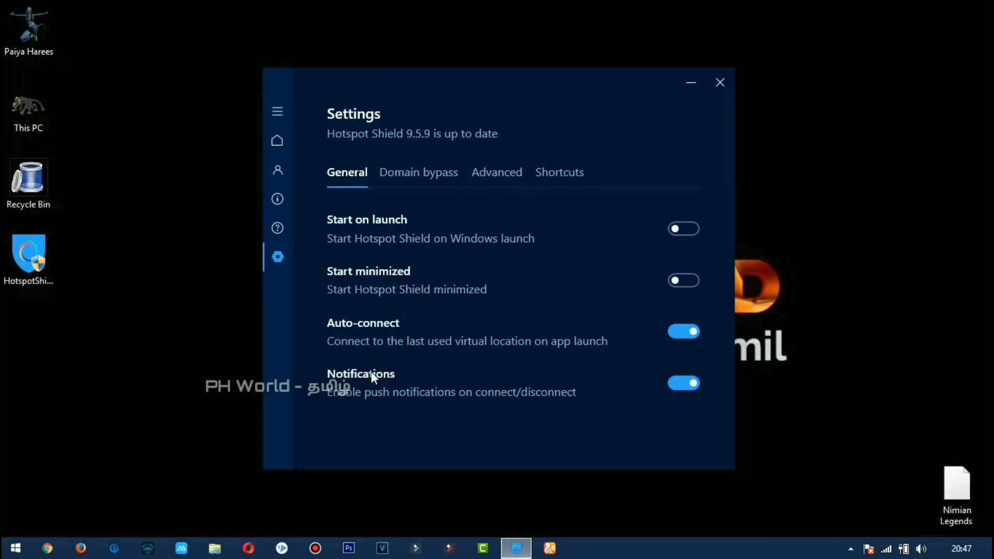
left_click(419, 174)
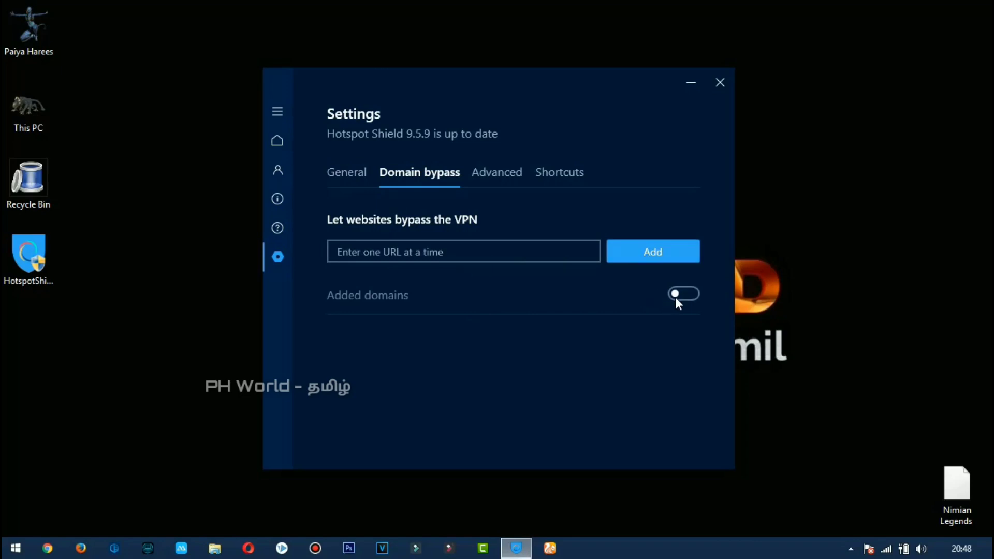
left_click(510, 180)
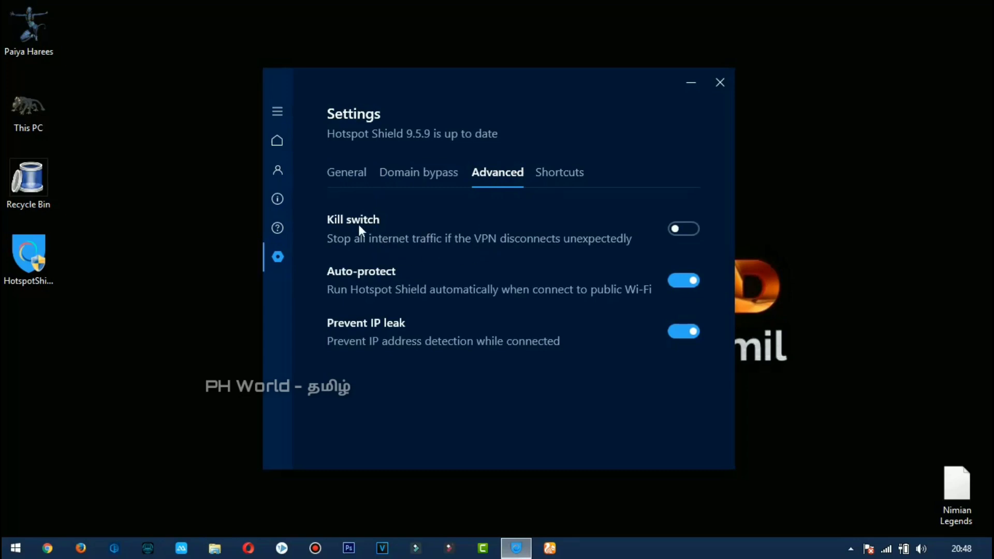
left_click(551, 182)
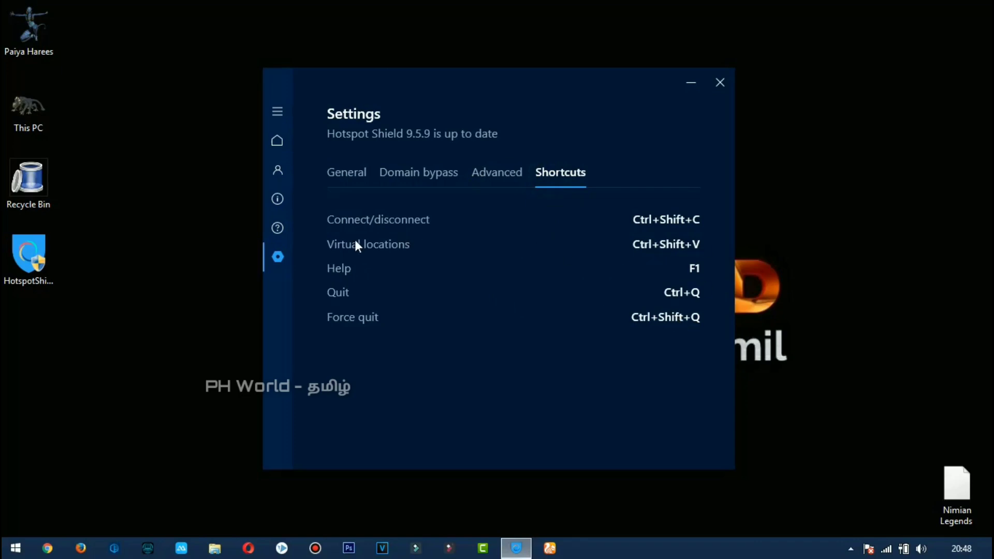
left_click(279, 112)
left_click(304, 143)
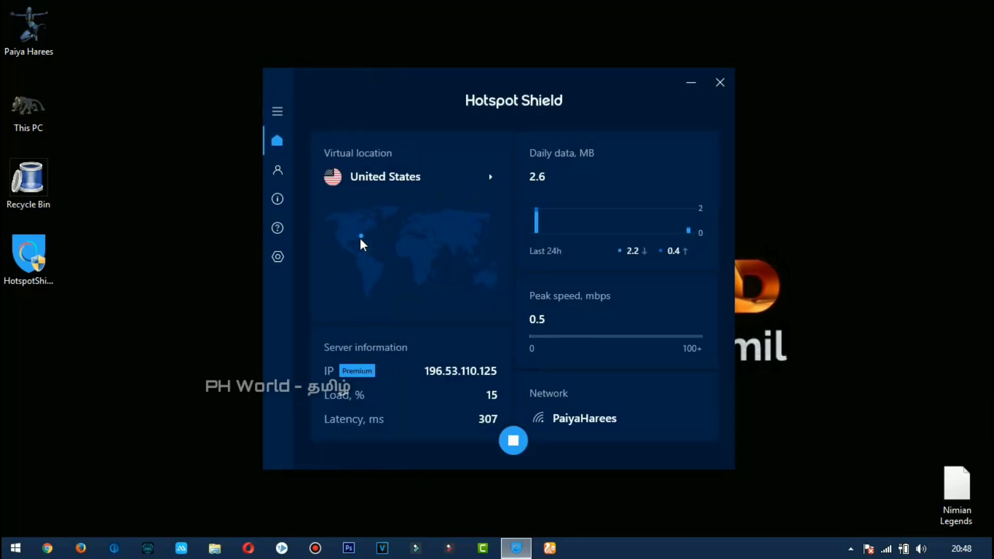
left_click(547, 550)
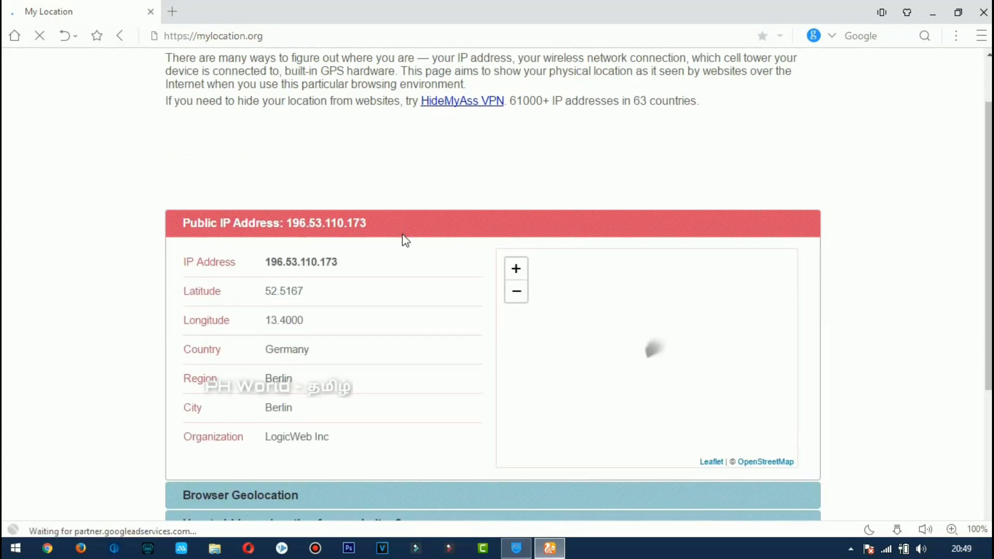
scroll(406, 241, "down", 3)
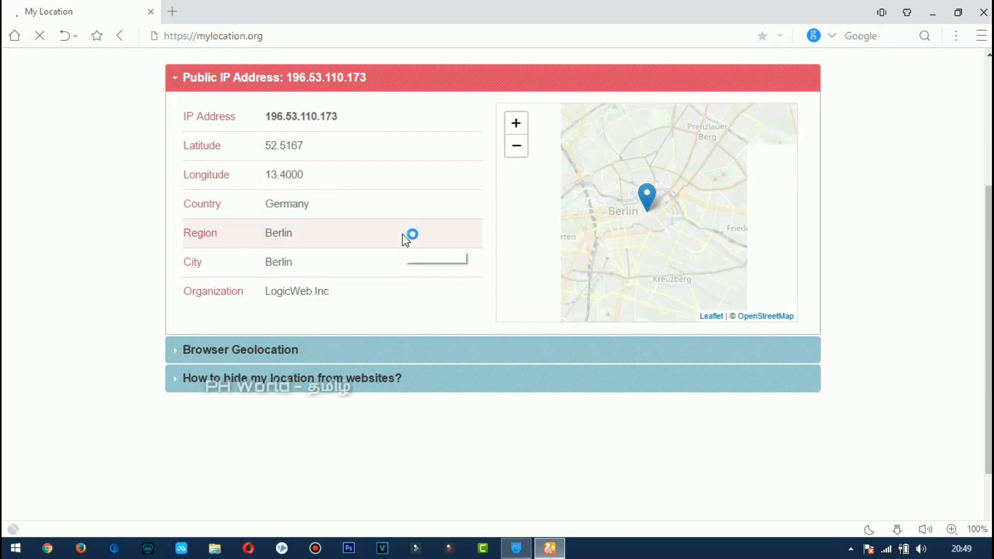
scroll(311, 241, "down", 2)
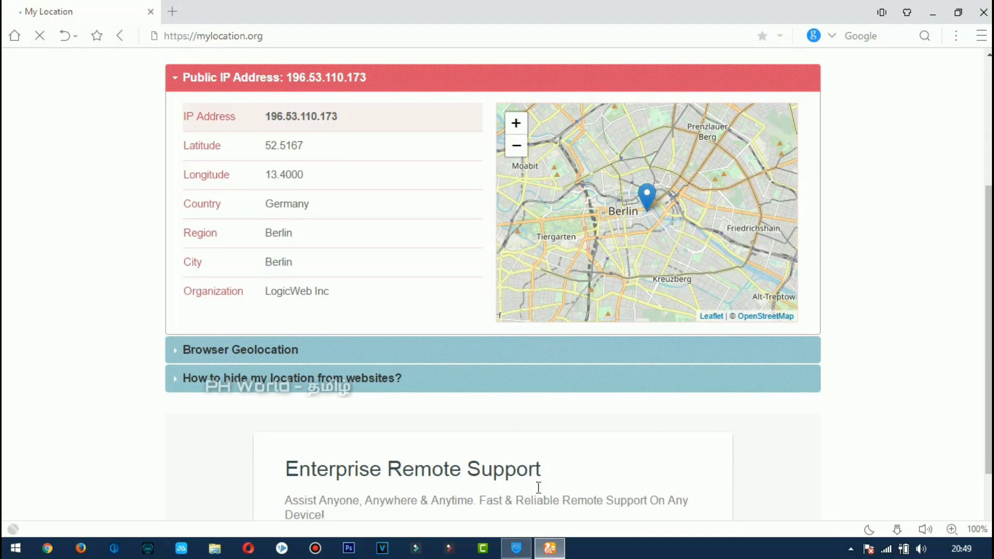
left_click(516, 548)
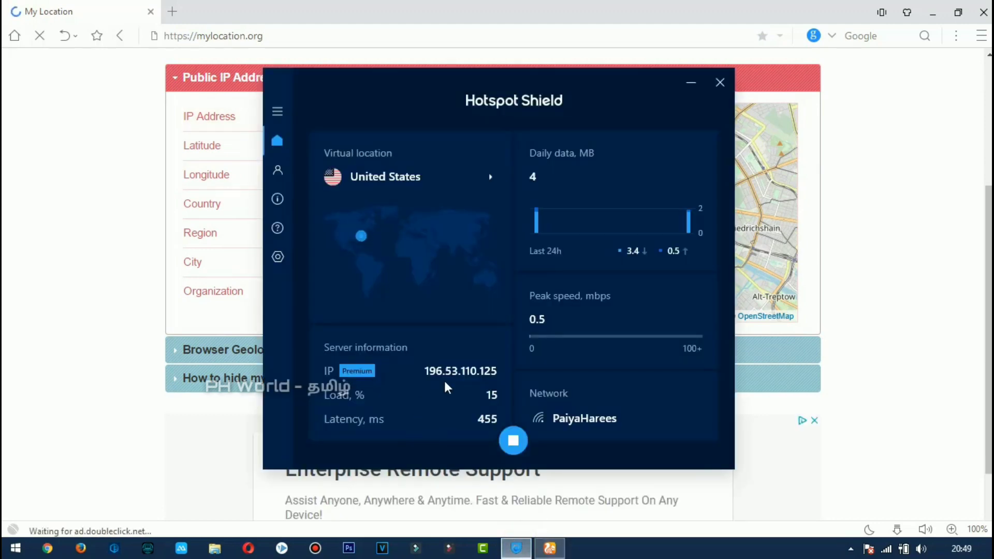
left_click(691, 82)
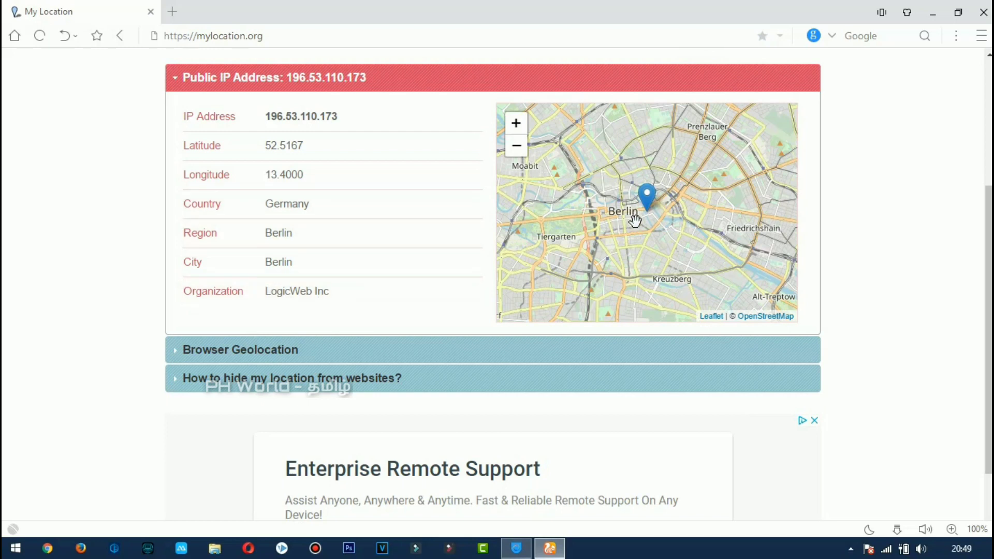
scroll(374, 265, "up", 2)
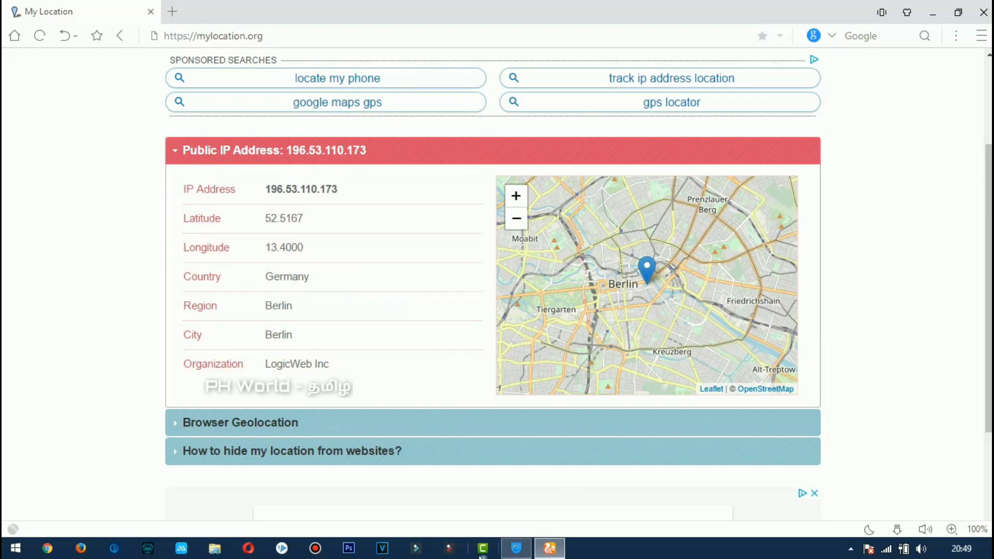
Switch back to Hotspot Shield and change the virtual location to the automatic United Kingdom option.
left_click(517, 548)
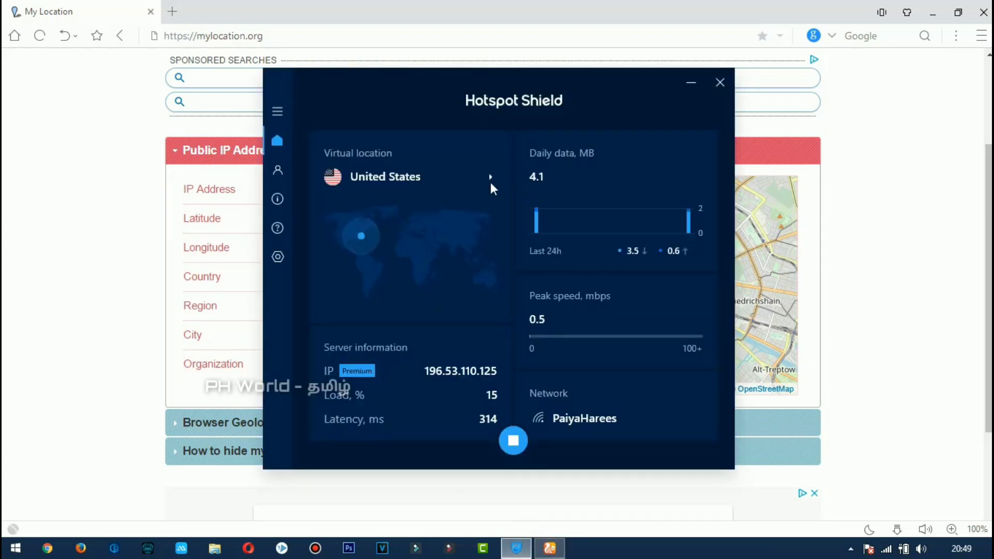
left_click(487, 178)
scroll(548, 276, "down", 5)
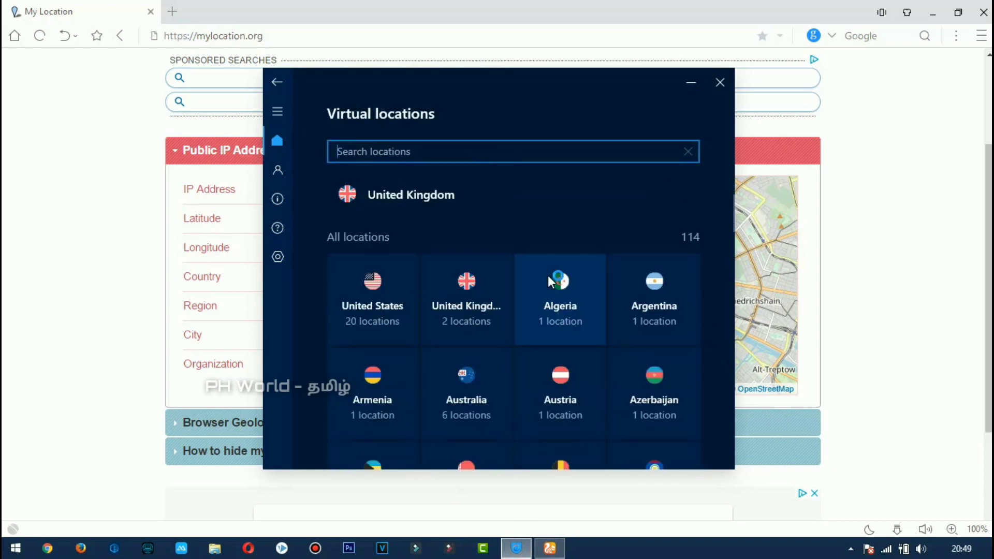
scroll(549, 278, "up", 1)
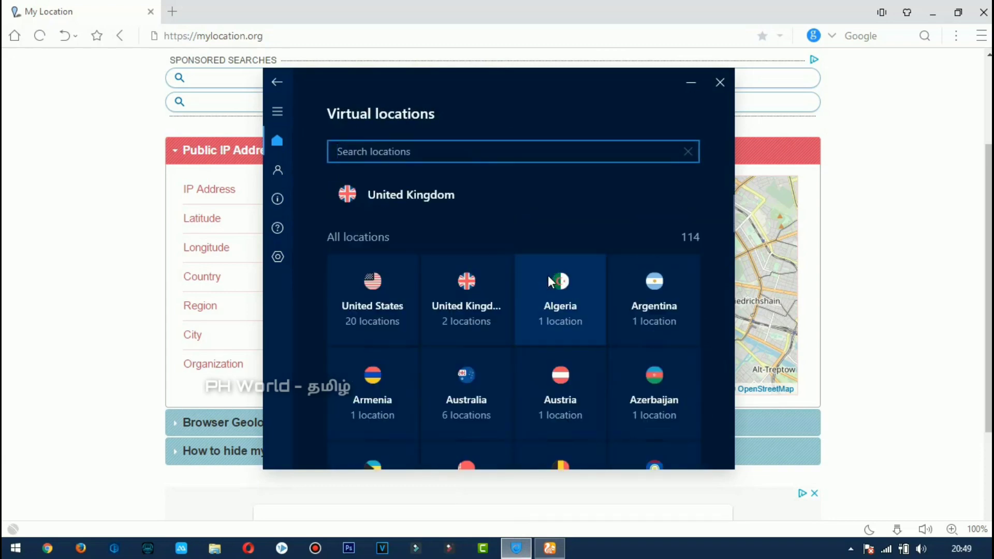
left_click(458, 297)
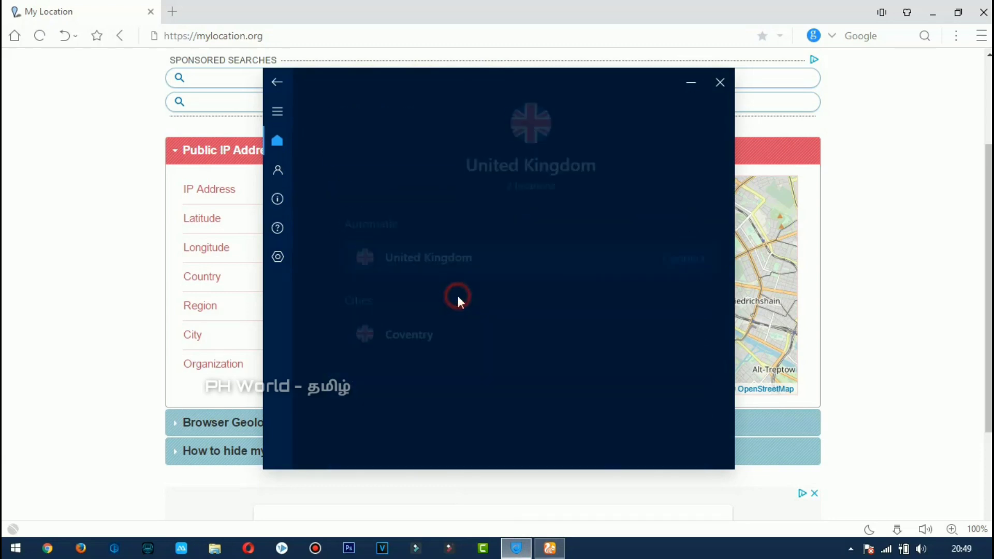
left_click(673, 259)
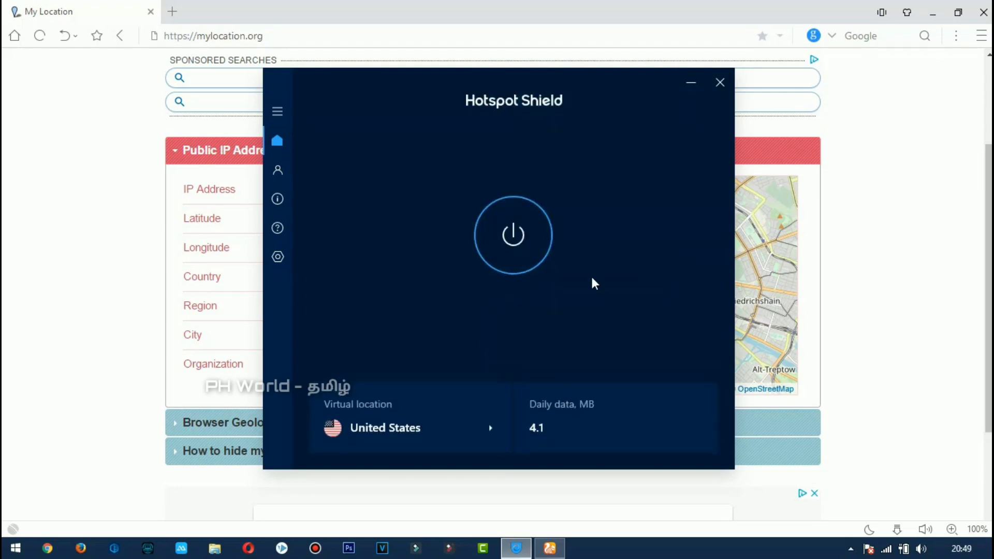
Confirm United Kingdom as the selected virtual location and return to the Hotspot Shield home page.
left_click(490, 437)
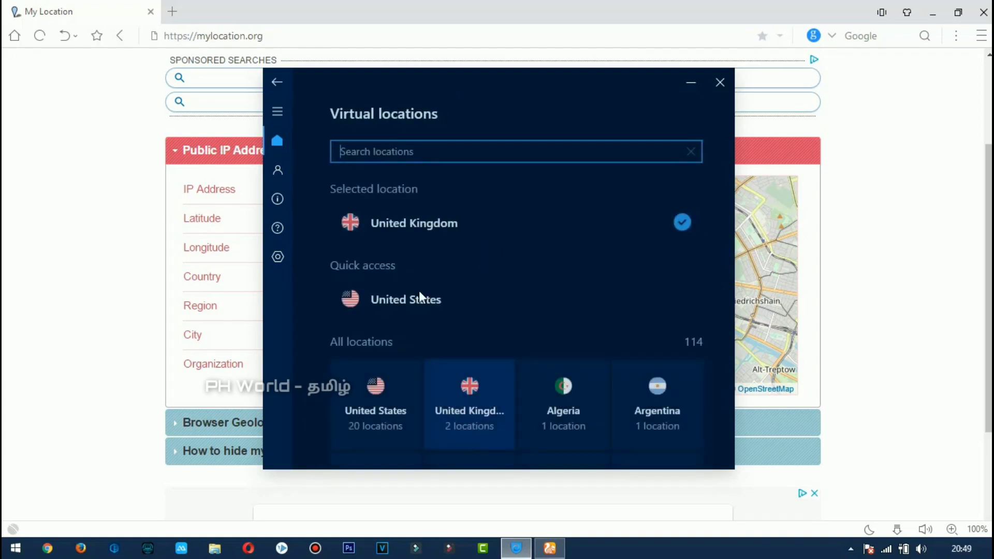
left_click(666, 228)
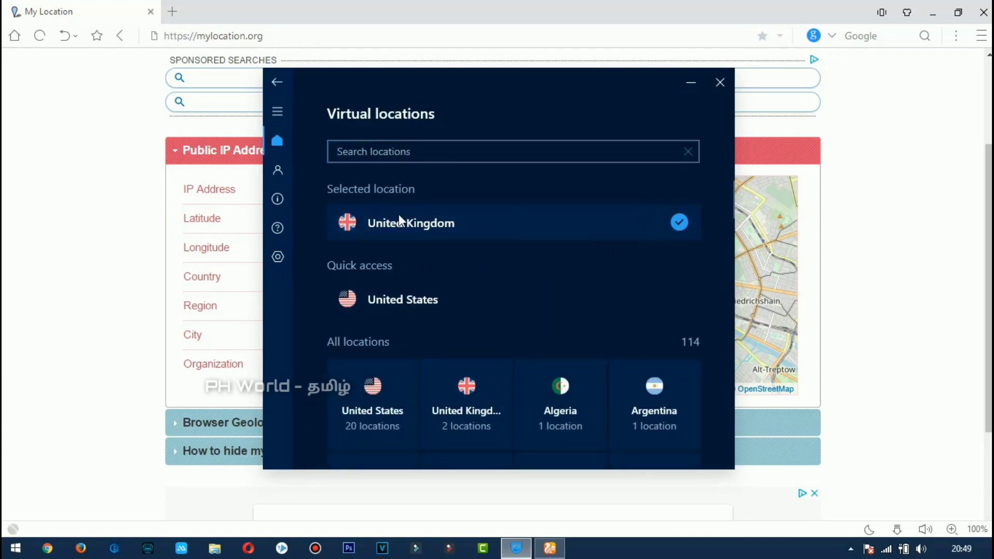
left_click(278, 110)
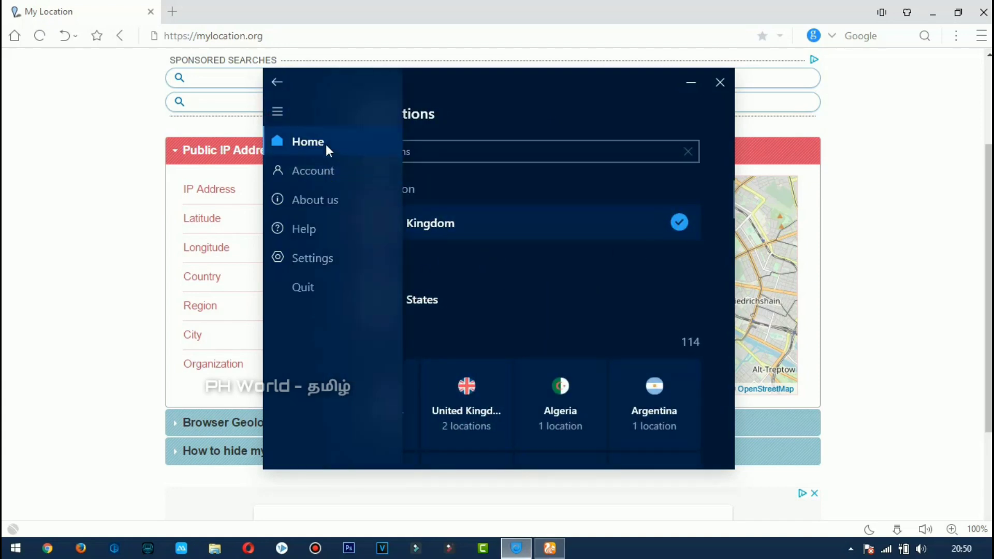
left_click(325, 143)
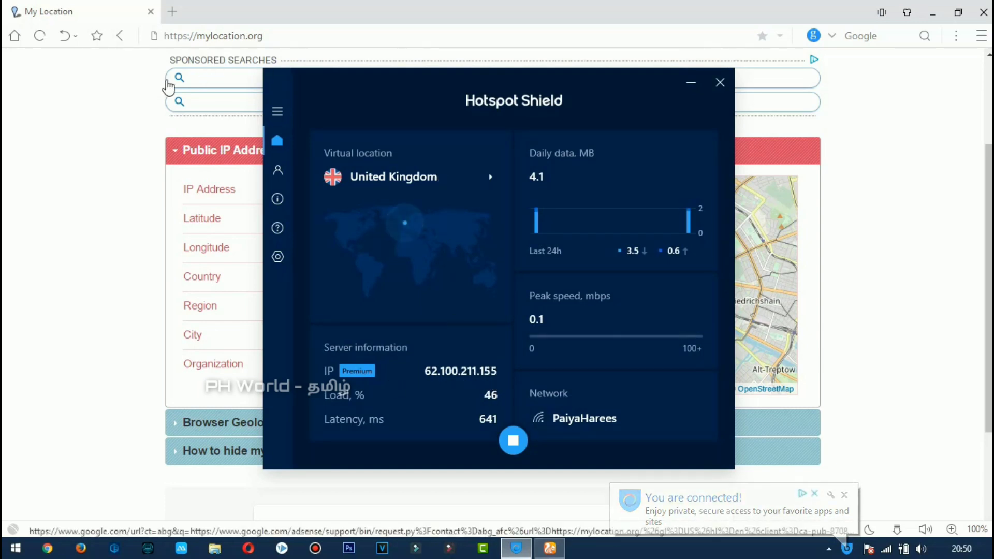
Switch to the browser, reload mylocation.org and examine the public IP address, country and map location.
left_click(39, 35)
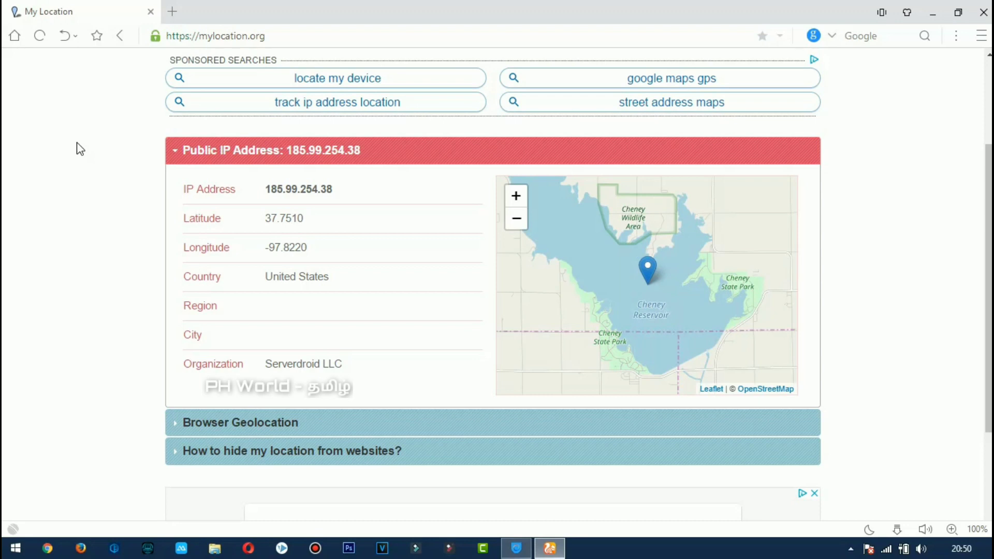
scroll(311, 278, "down", 1)
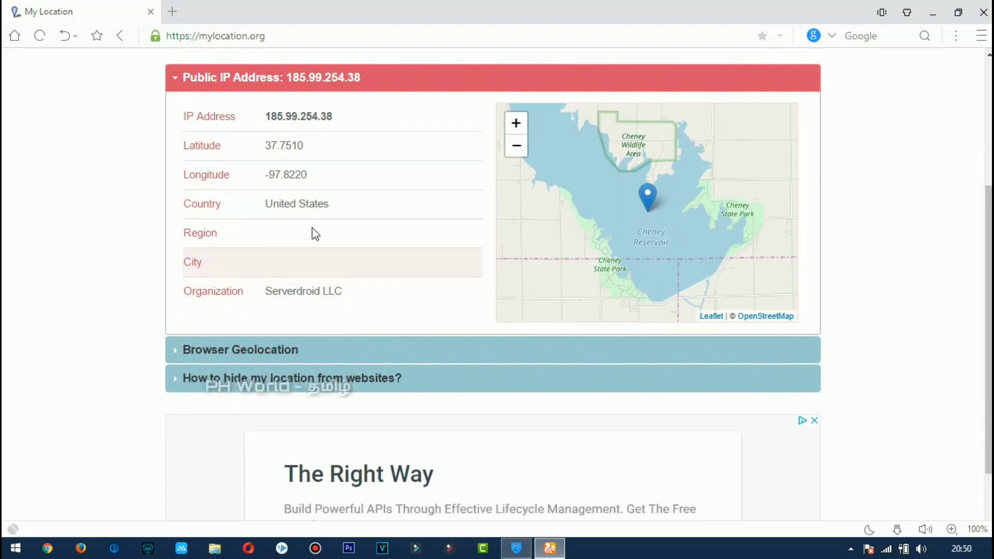
scroll(318, 280, "up", 1)
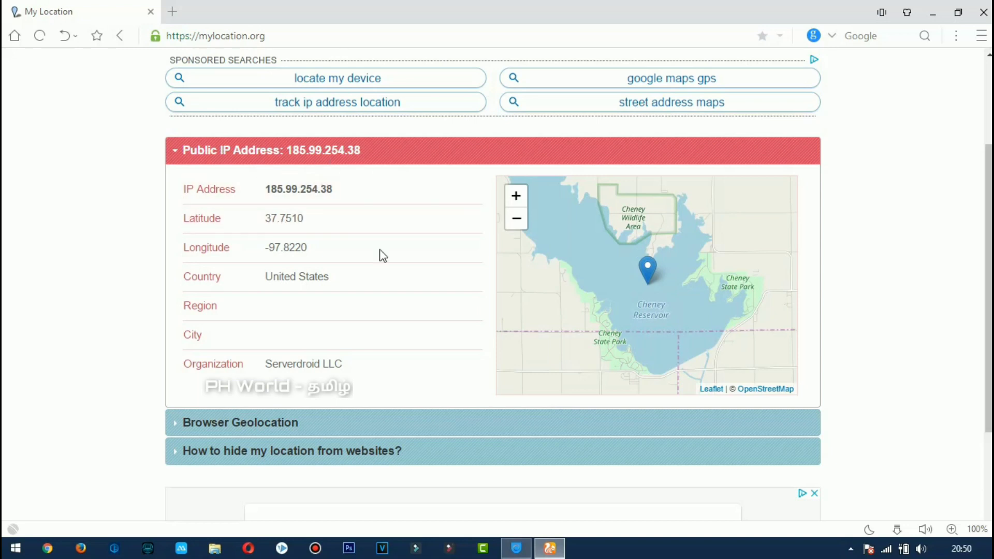
Switch back to Hotspot Shield, disconnect the VPN and quit the program completely, including its background process.
left_click(517, 548)
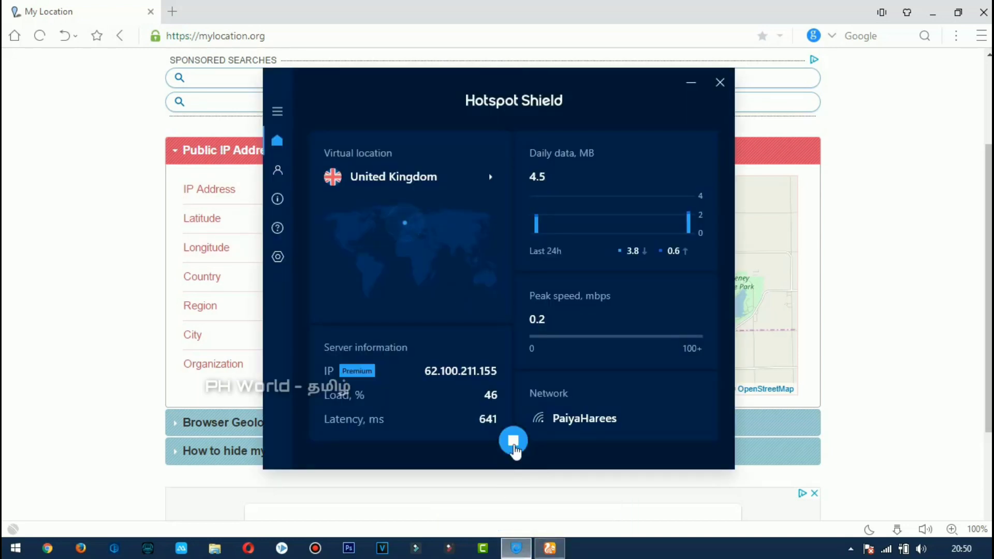
left_click(513, 441)
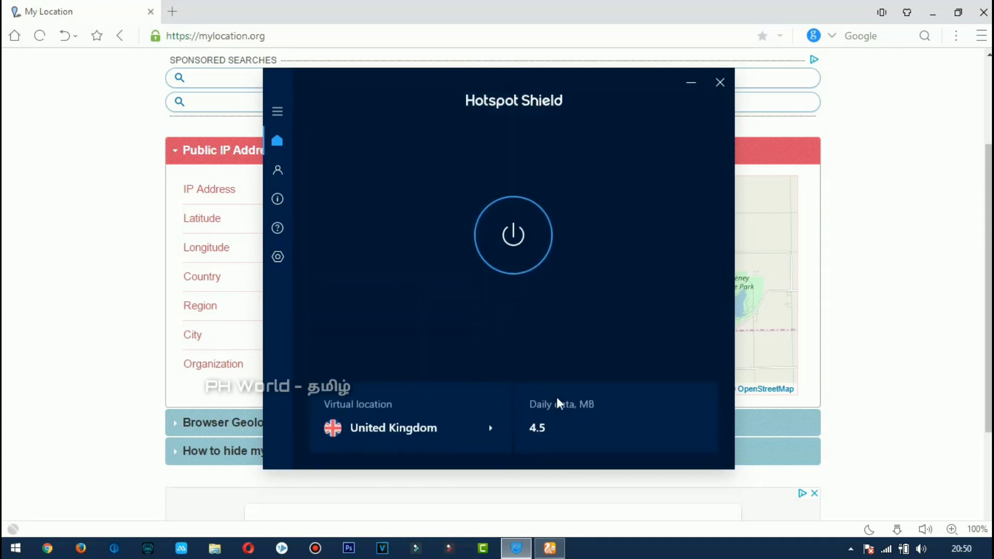
left_click(720, 82)
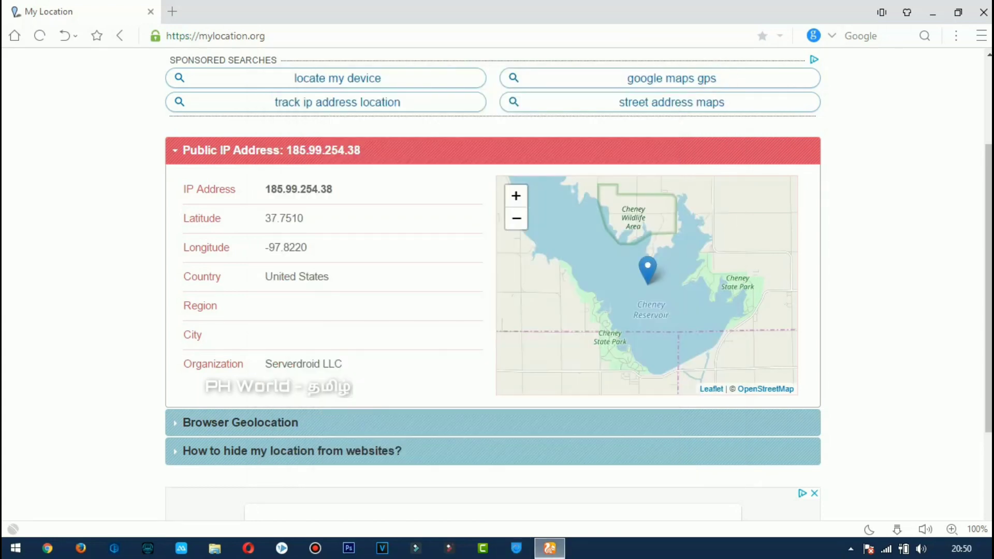
left_click(851, 549)
left_click(875, 476)
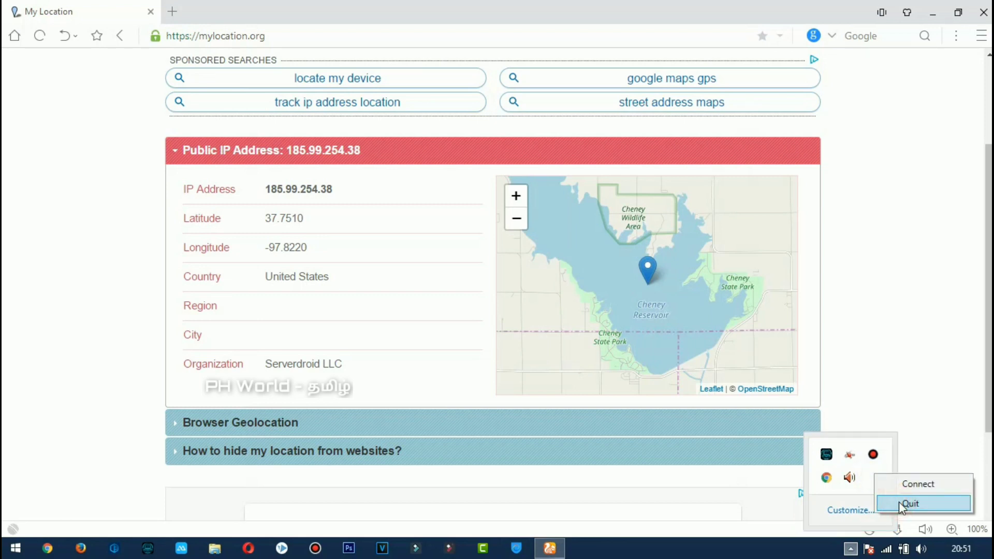
left_click(899, 502)
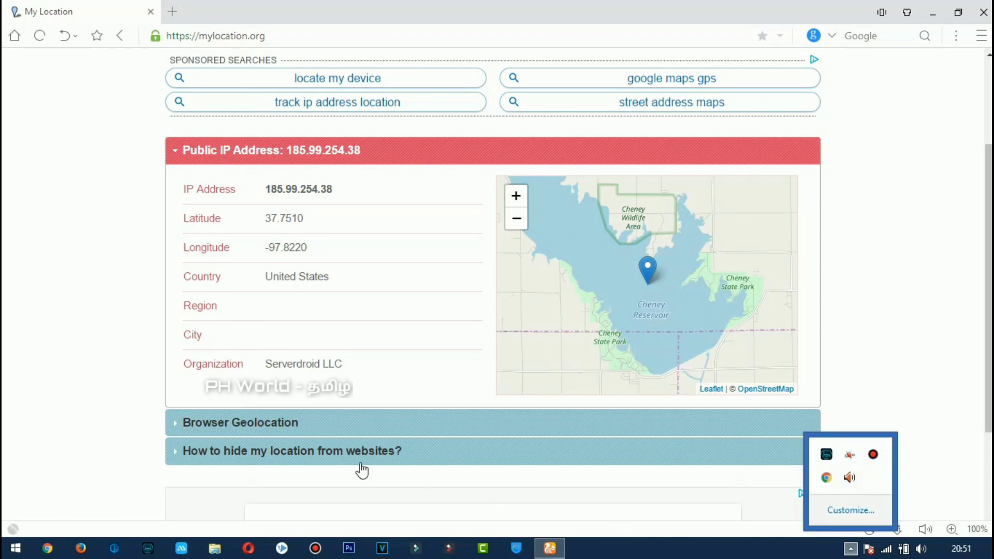
Reload mylocation.org, examine the public IP location and organization without the VPN, and minimize the browser.
left_click(39, 35)
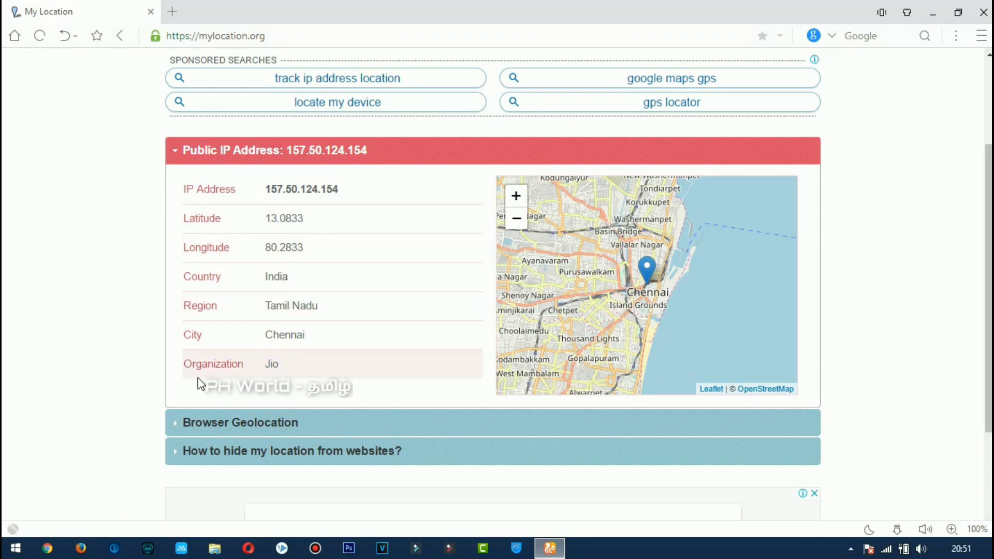
left_click(276, 365)
left_click(77, 314)
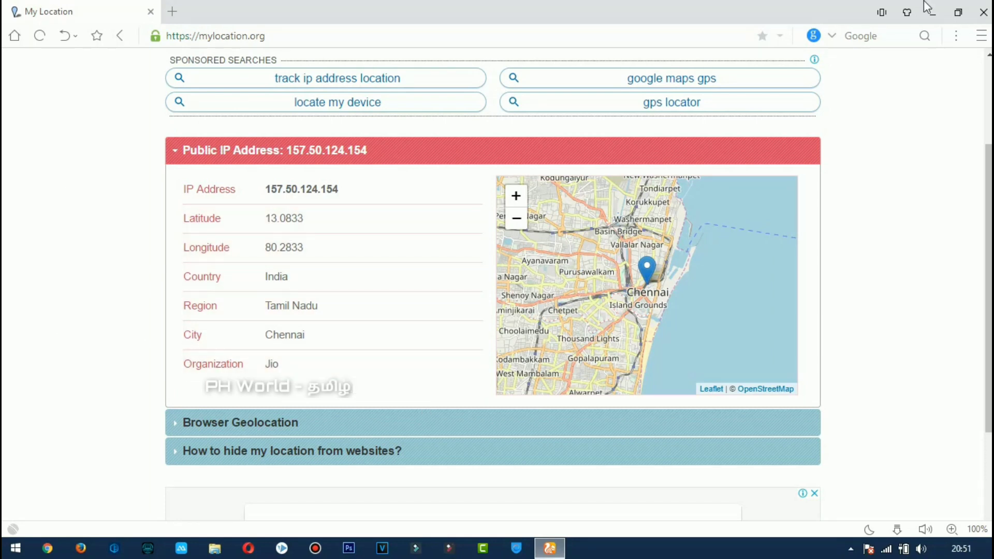
left_click(933, 14)
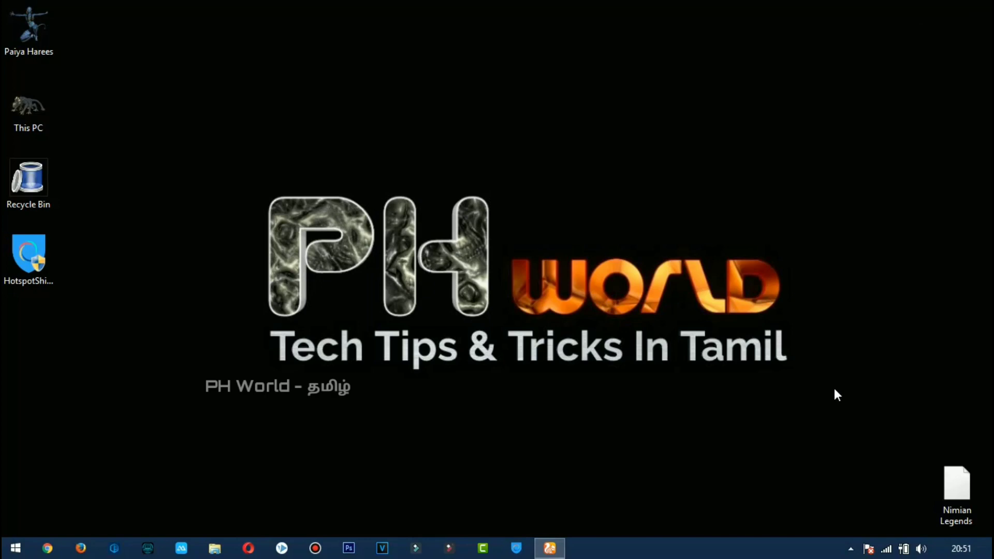
left_click_drag(834, 390, 192, 174)
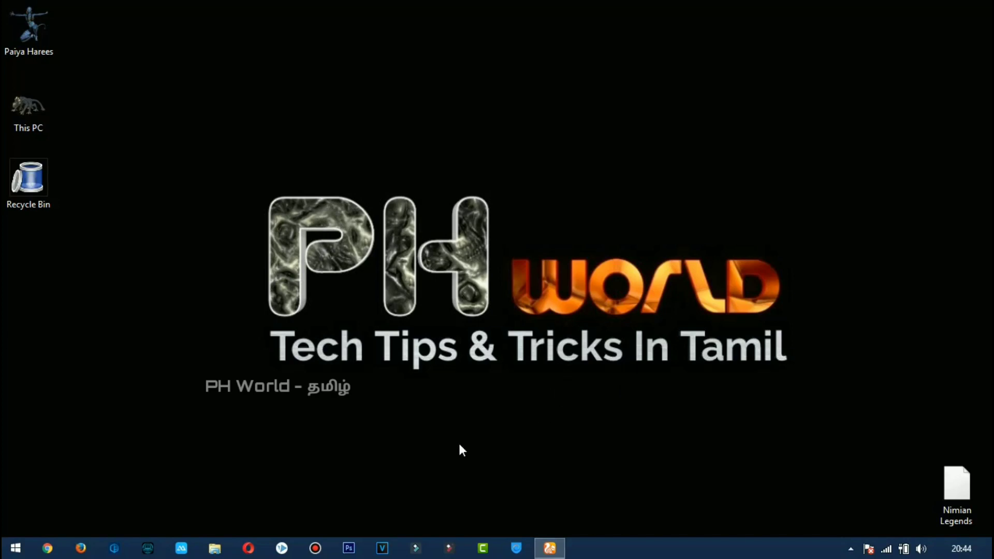
Launch Google Chrome.
left_click(48, 549)
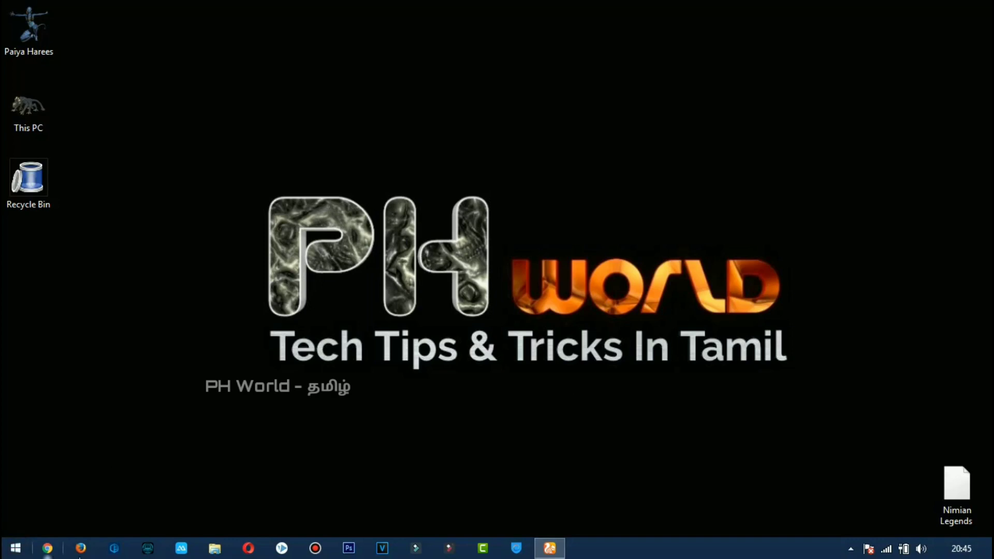